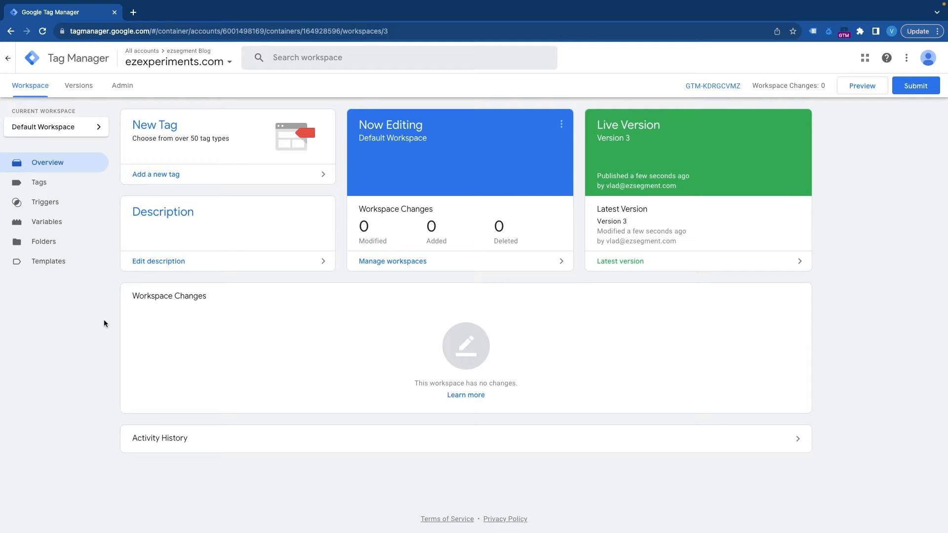
# - Create a new trigger of type Element Visibility, keeping ID as its selection method
pyautogui.click(47, 207)
pyautogui.click(777, 129)
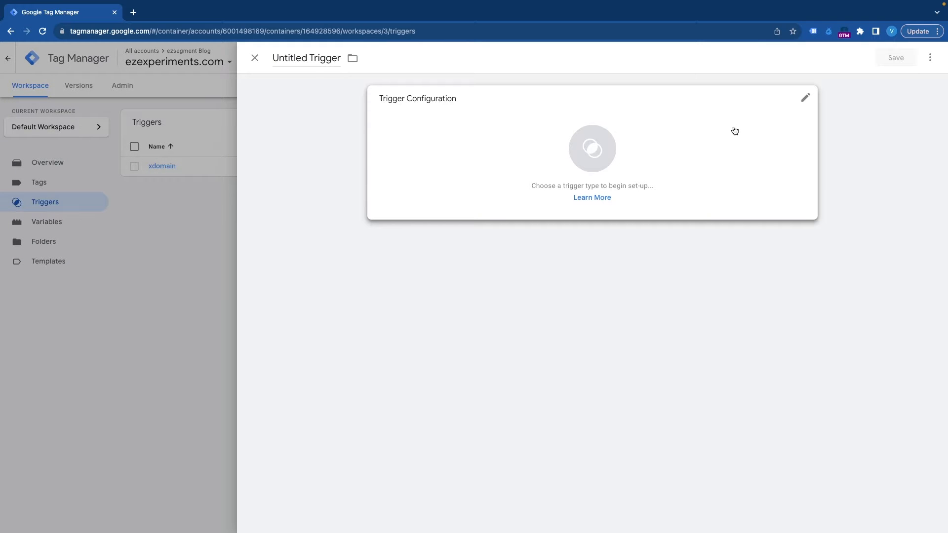
pyautogui.click(735, 130)
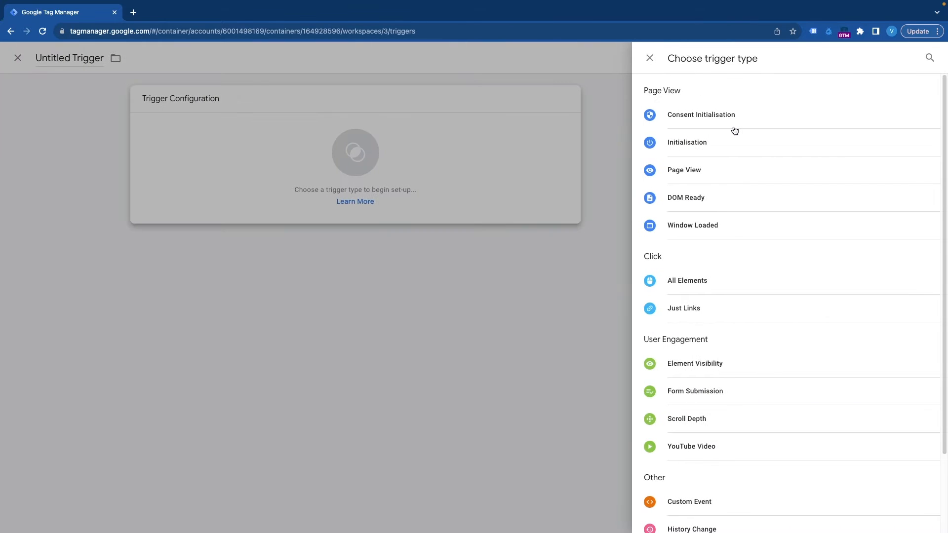
pyautogui.click(694, 366)
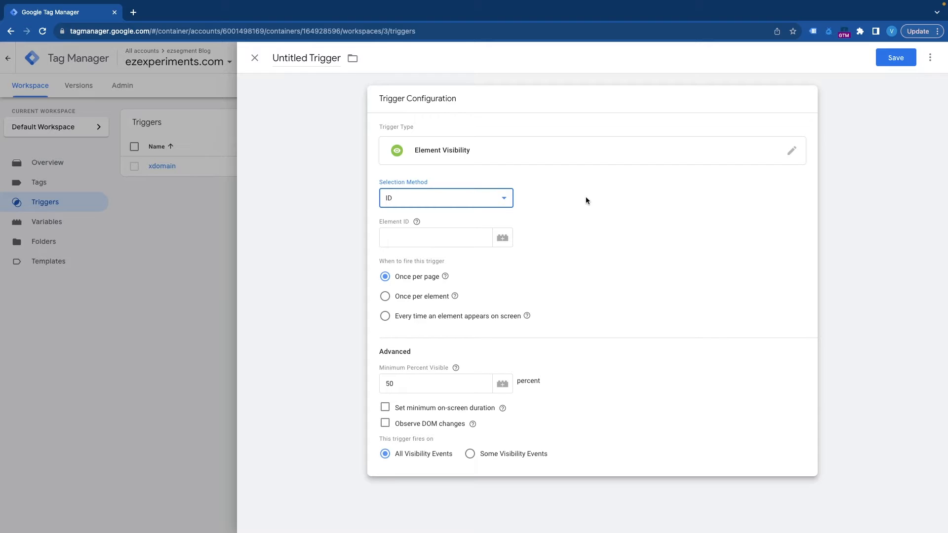
pyautogui.click(507, 201)
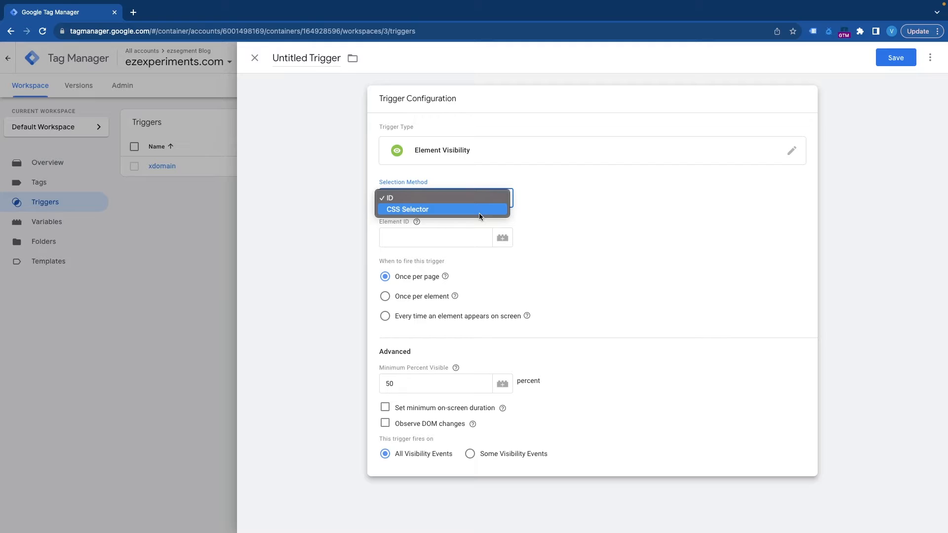
pyautogui.click(556, 201)
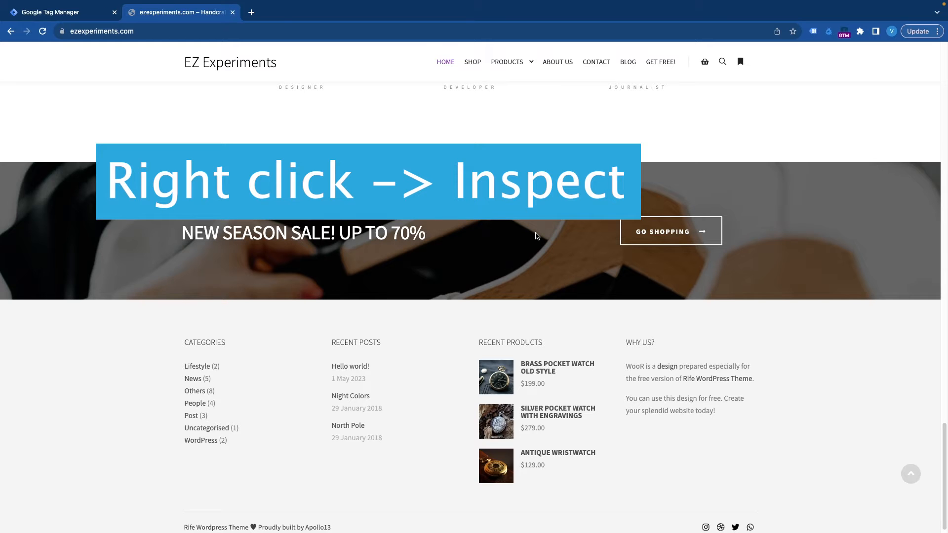
# - On the ezexperiments.com homepage, inspect the code of the "New Season Sale! Up to 70%" banner
pyautogui.rightClick(537, 236)
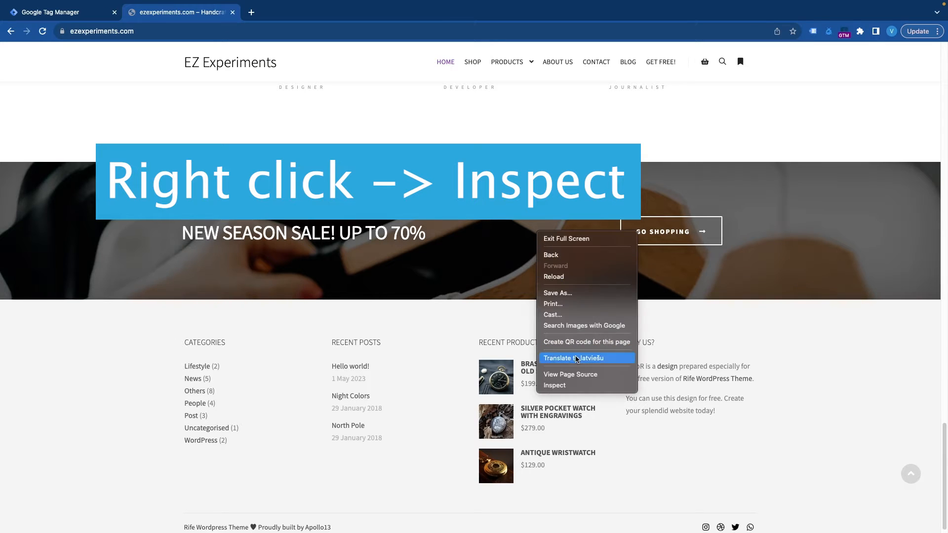
pyautogui.click(487, 193)
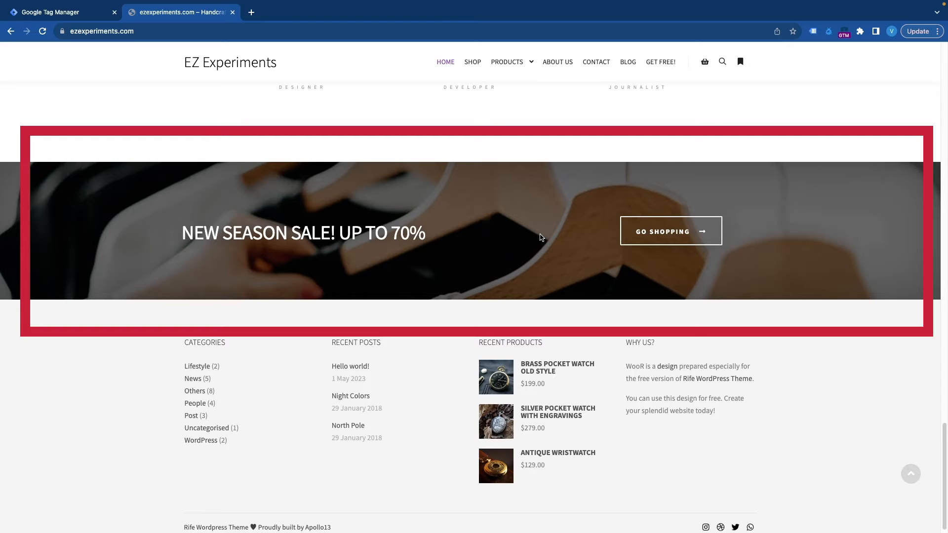
pyautogui.rightClick(544, 236)
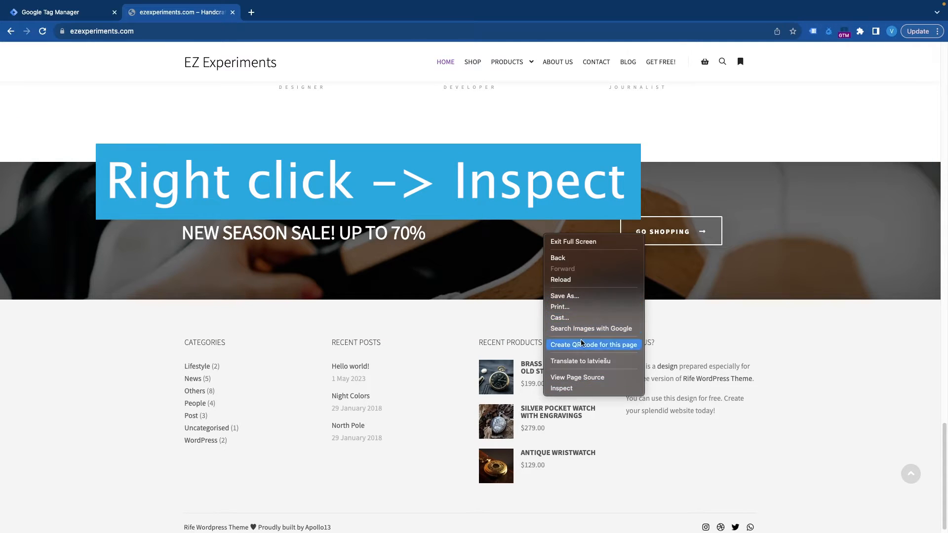
pyautogui.click(574, 389)
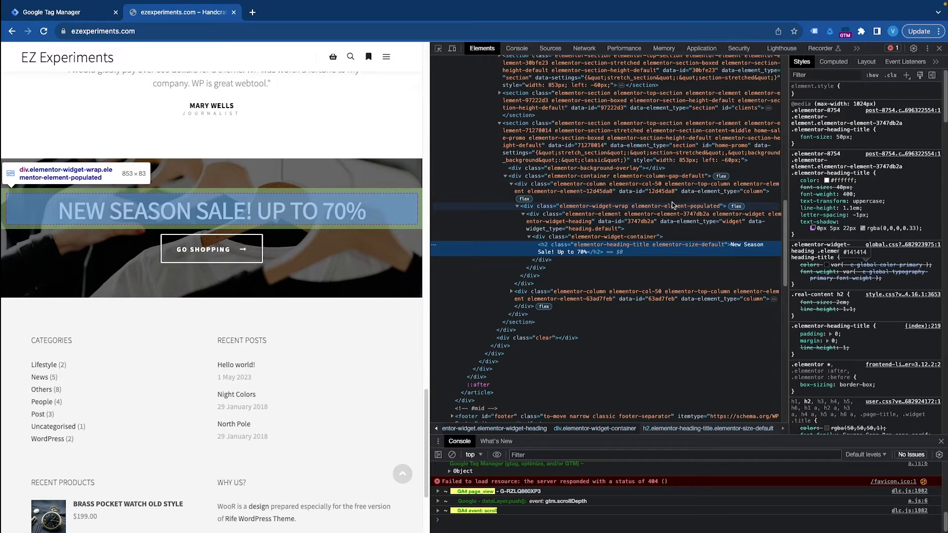
# - Copy the id home-promo from the banner's section element and enter it as the trigger's Element ID in Tag Manager
pyautogui.click(632, 161)
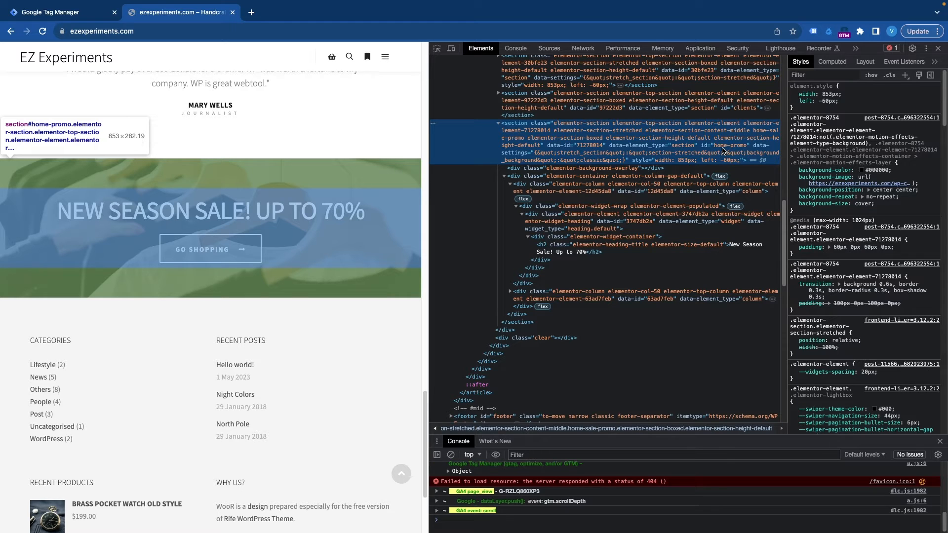
pyautogui.doubleClick(724, 147)
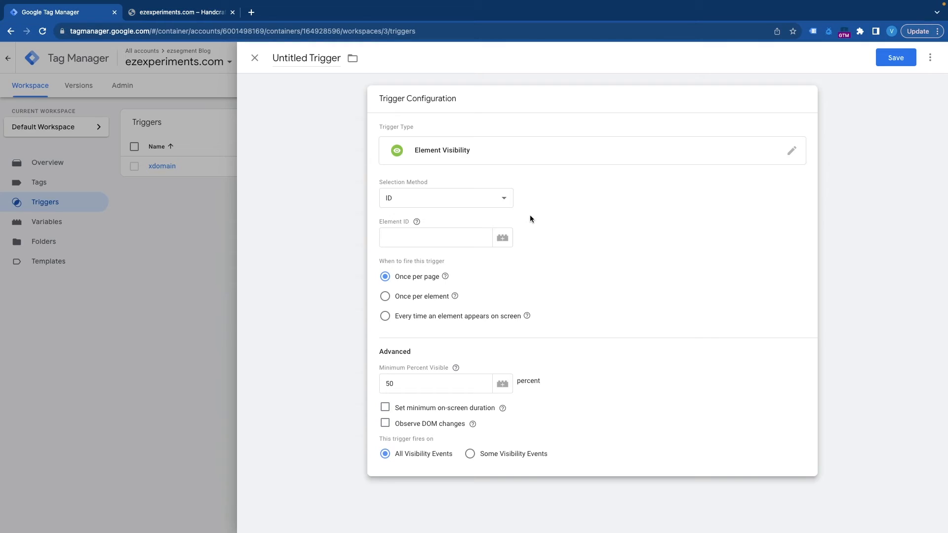
pyautogui.click(409, 238)
pyautogui.write('home-promo')
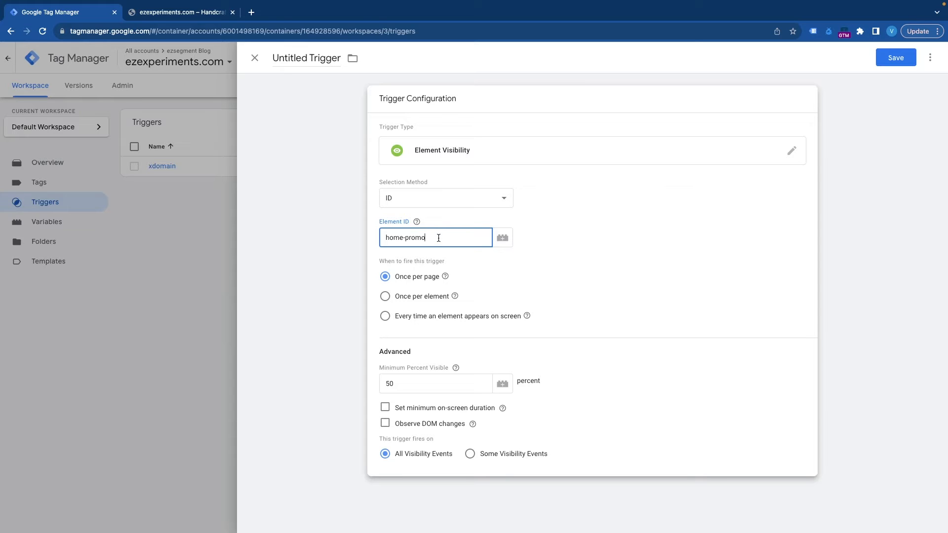
pyautogui.click(422, 220)
# - Back on the website, copy the banner section's home-sale-promo class and search the page's code for it
pyautogui.hotkey('ctrl', 'Tab')
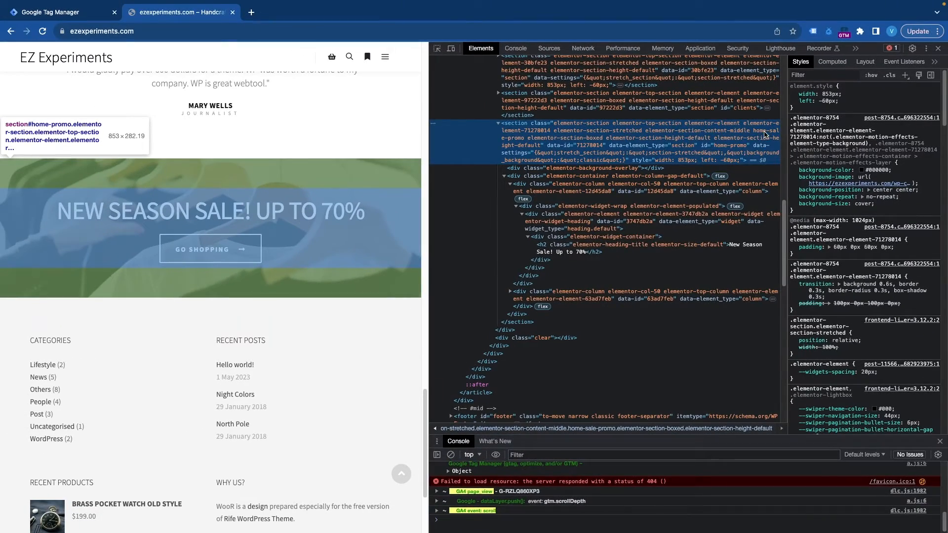
pyautogui.doubleClick(525, 143)
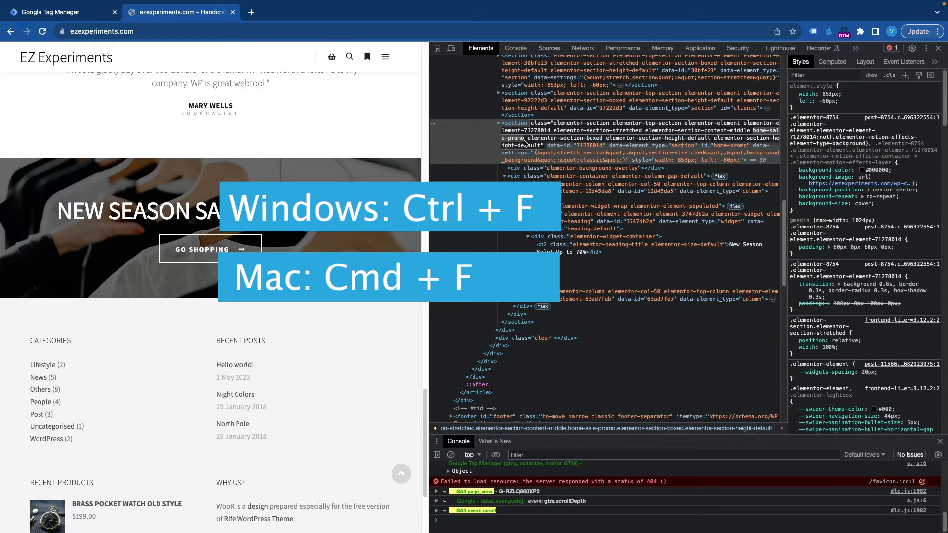
pyautogui.press('super+f')
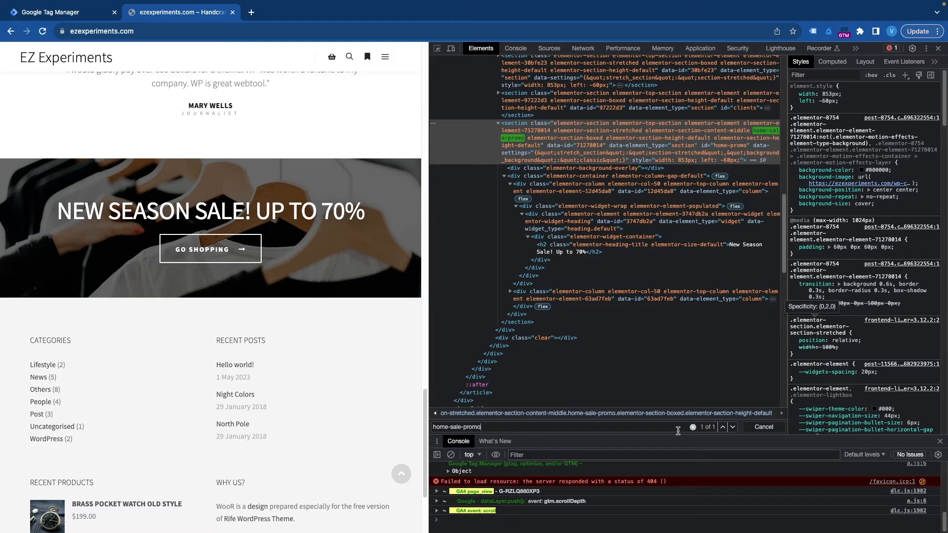
# - In Tag Manager, change the trigger's selection method to CSS Selector and set the Element Selector to .home-sale-promo
pyautogui.hotkey('ctrl', 'Tab')
pyautogui.click(491, 193)
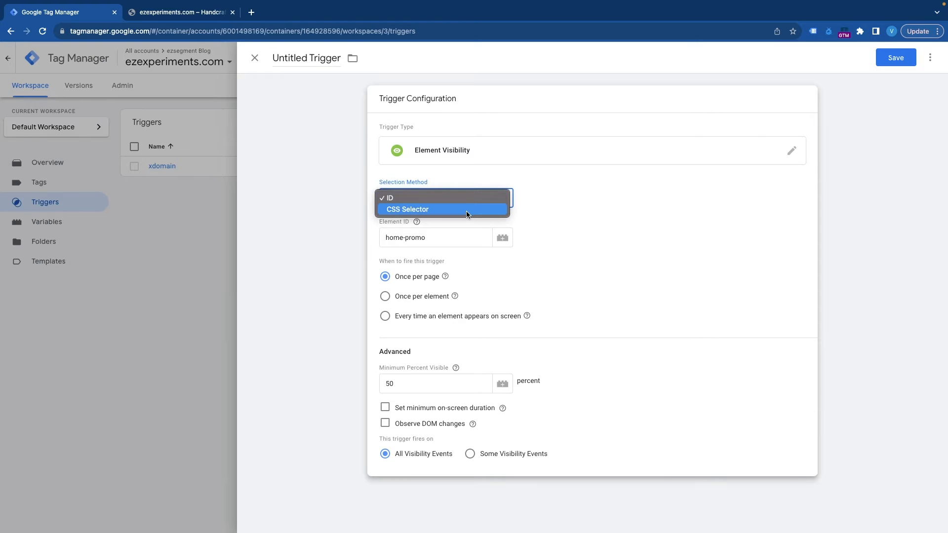
pyautogui.click(466, 211)
pyautogui.click(451, 238)
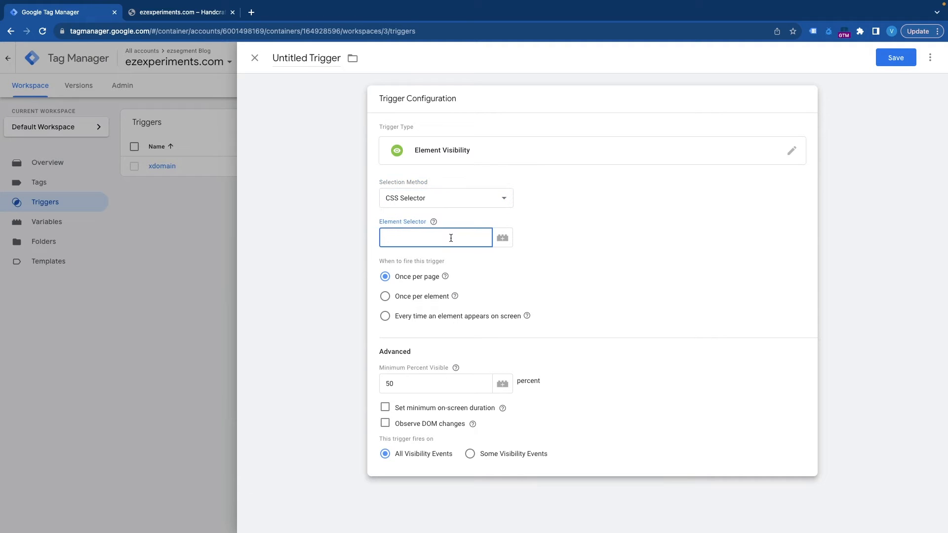
pyautogui.write('home-sale-promo')
pyautogui.press('Home')
pyautogui.write('.')
pyautogui.click(578, 451)
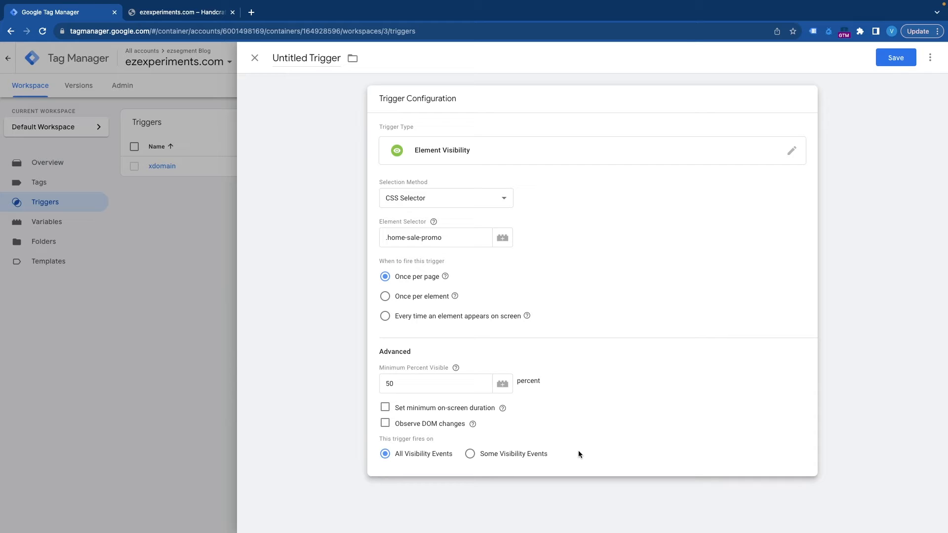
# - Limit the trigger to Some Visibility Events with the condition Page Path equals /
pyautogui.click(471, 455)
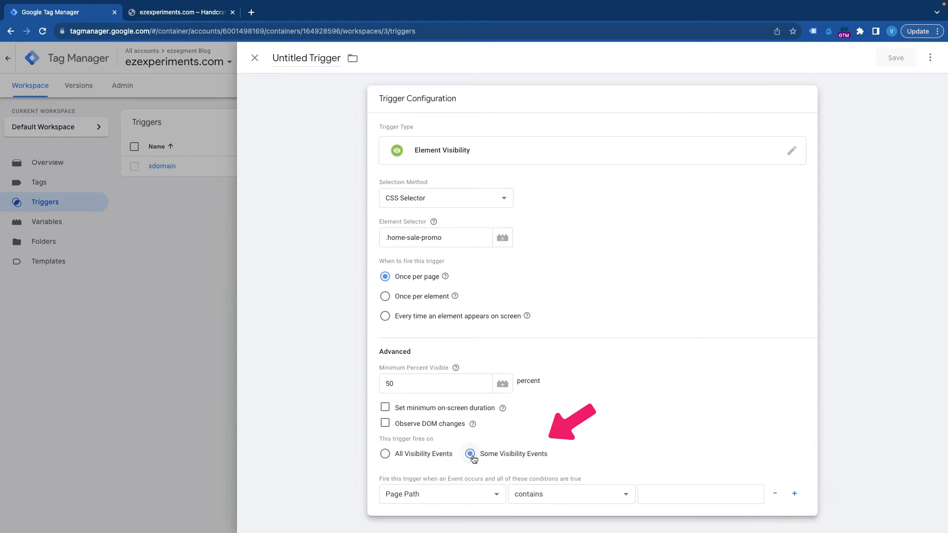
pyautogui.click(567, 494)
pyautogui.click(564, 484)
pyautogui.click(664, 498)
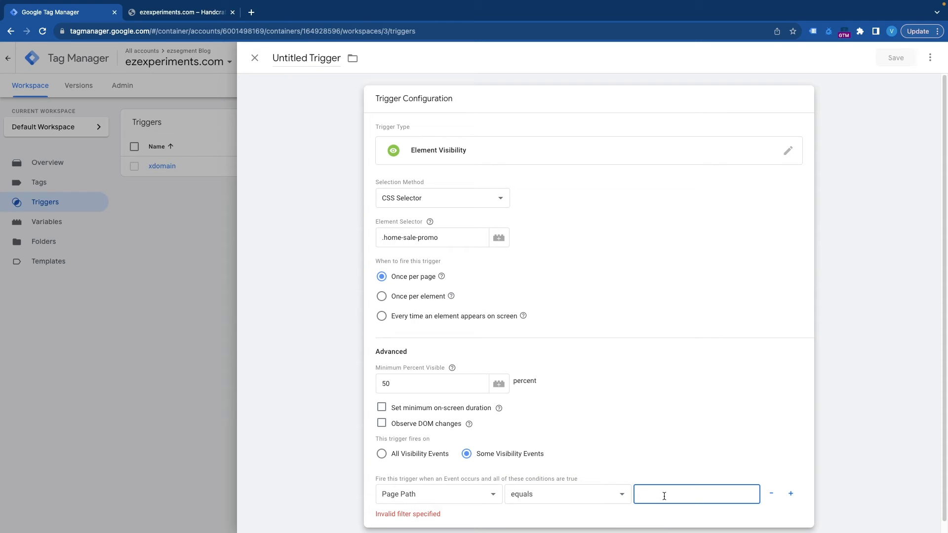
pyautogui.write('/')
pyautogui.click(690, 461)
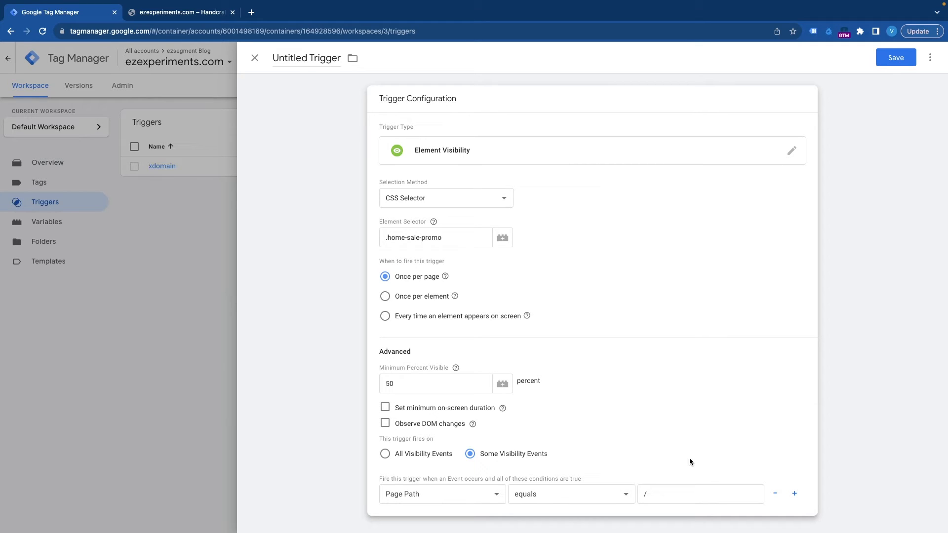
# - Switch to the website and examine the homepage in the responsive mobile device view
pyautogui.hotkey('ctrl', 'Tab')
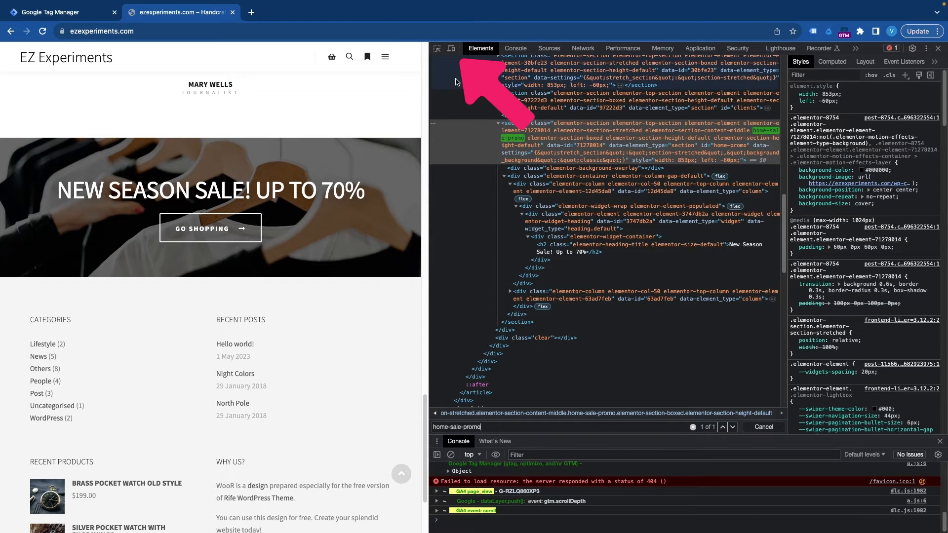
pyautogui.click(451, 49)
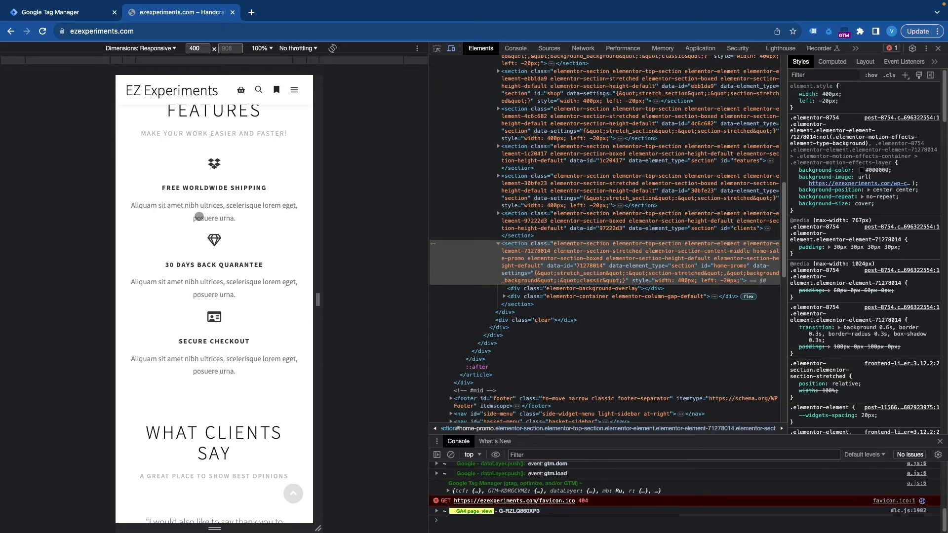
pyautogui.scroll(-15, 213, 230)
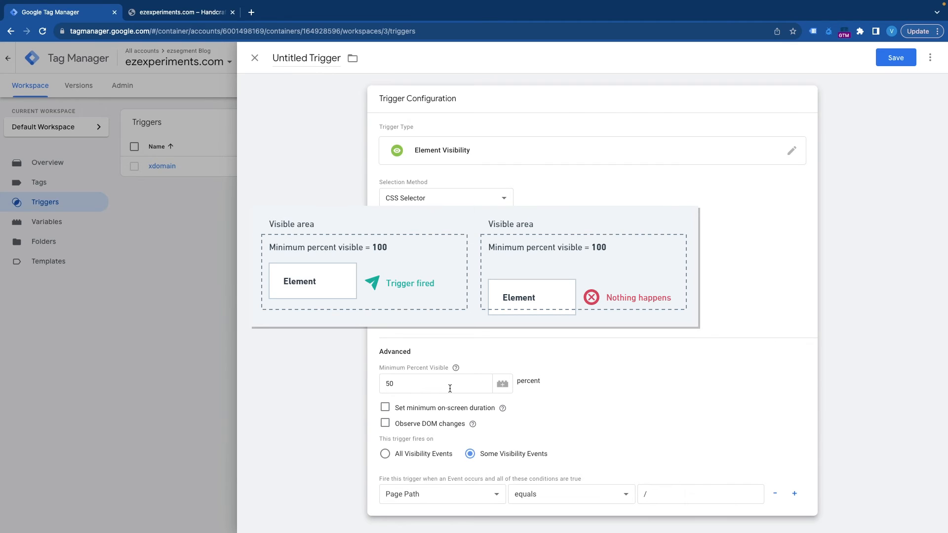
pyautogui.click(475, 407)
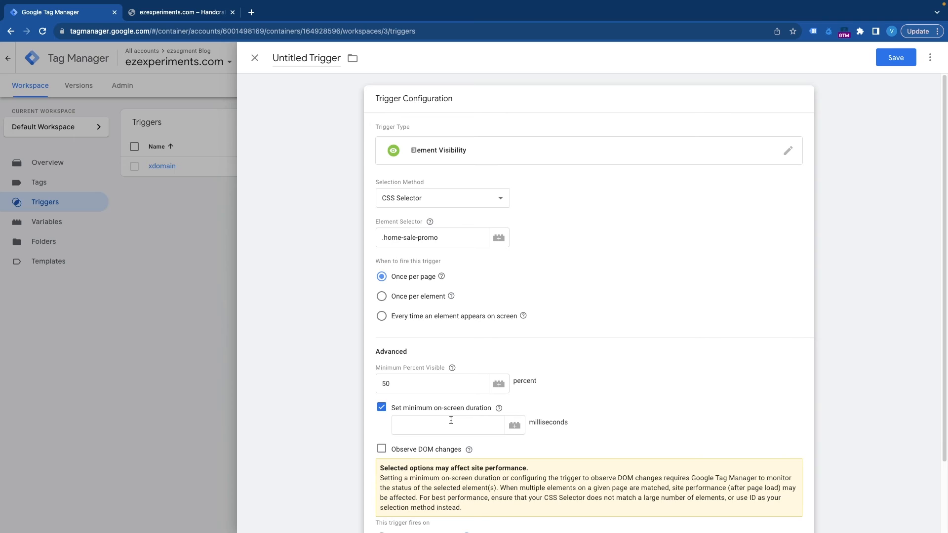
pyautogui.click(382, 408)
pyautogui.click(405, 425)
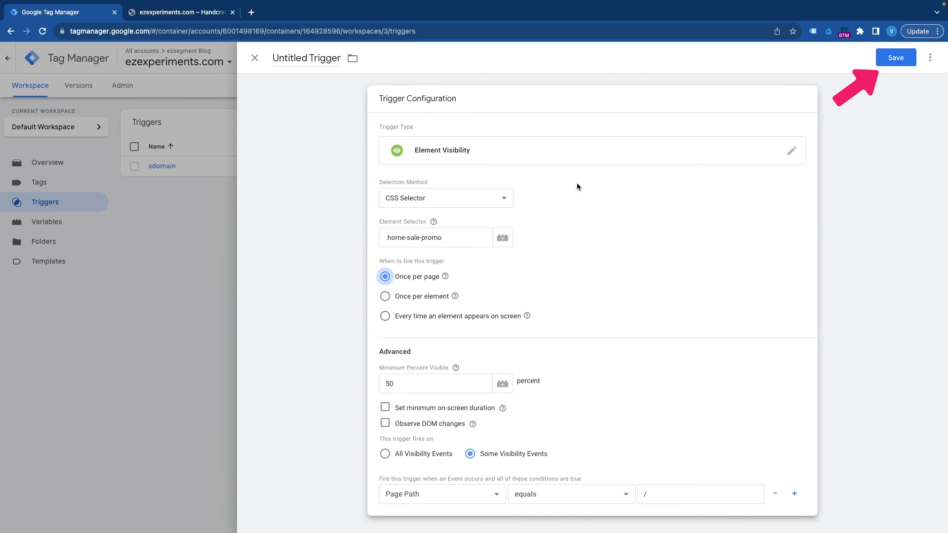
# - Name the trigger Homepage Banner Visibility and save it
pyautogui.click(327, 58)
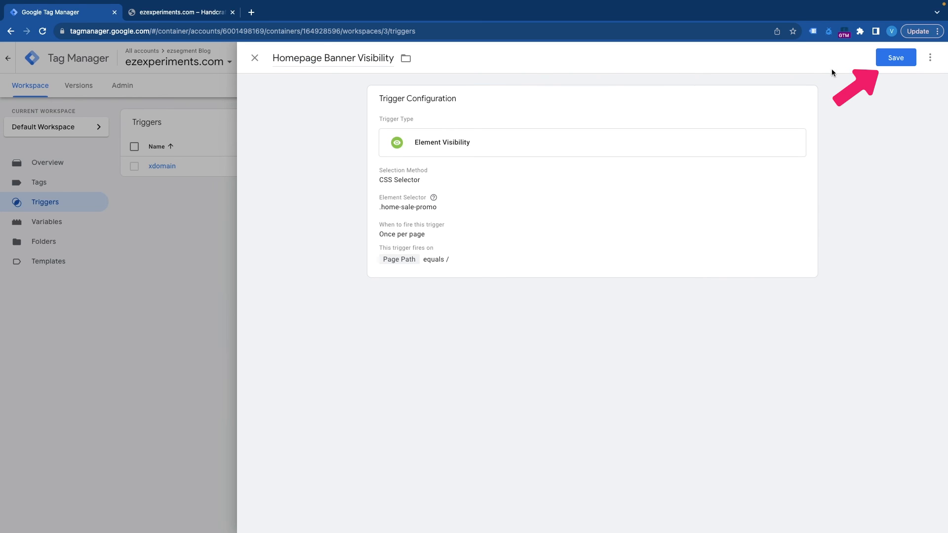
pyautogui.click(896, 58)
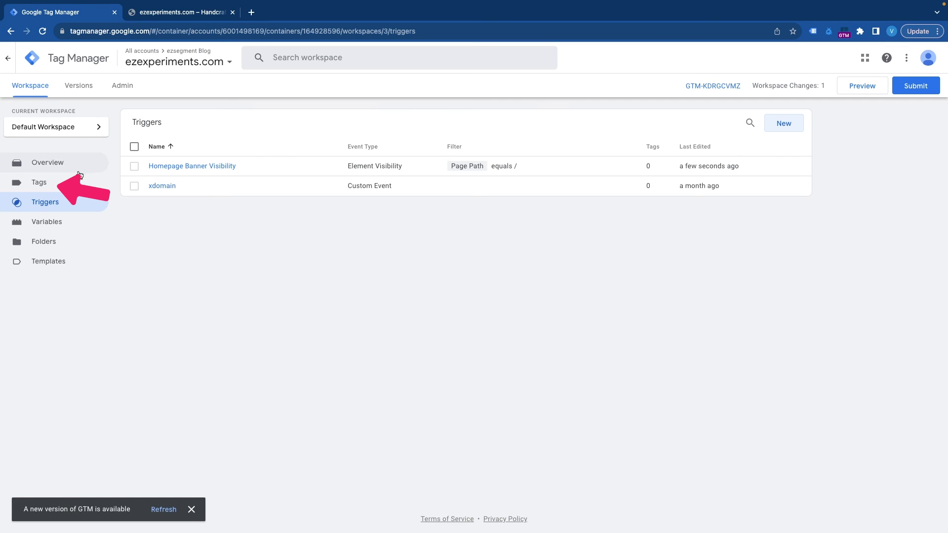
# - Create a new tag of type Google Analytics: GA4 Event
pyautogui.click(62, 185)
pyautogui.click(785, 128)
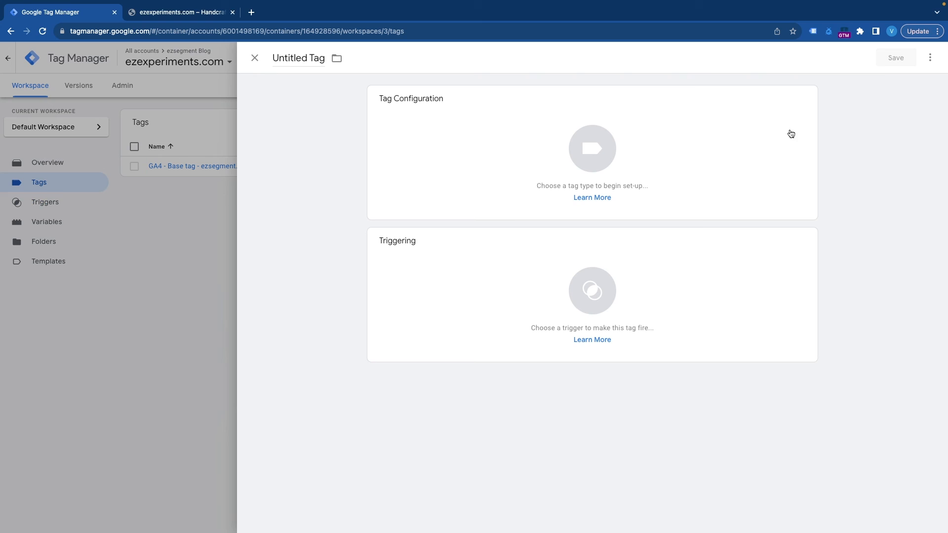
pyautogui.click(643, 157)
pyautogui.click(701, 146)
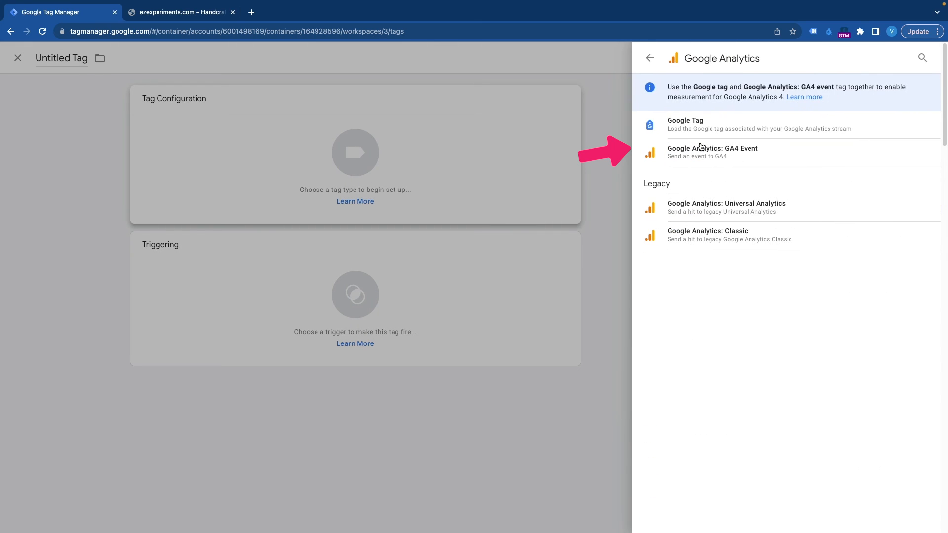
pyautogui.click(705, 155)
# - Set the tag's Measurement ID to G-RZLQ860XP3 and its event name to home_promo_seen
pyautogui.click(458, 205)
pyautogui.write('G-RZLQ860XP3')
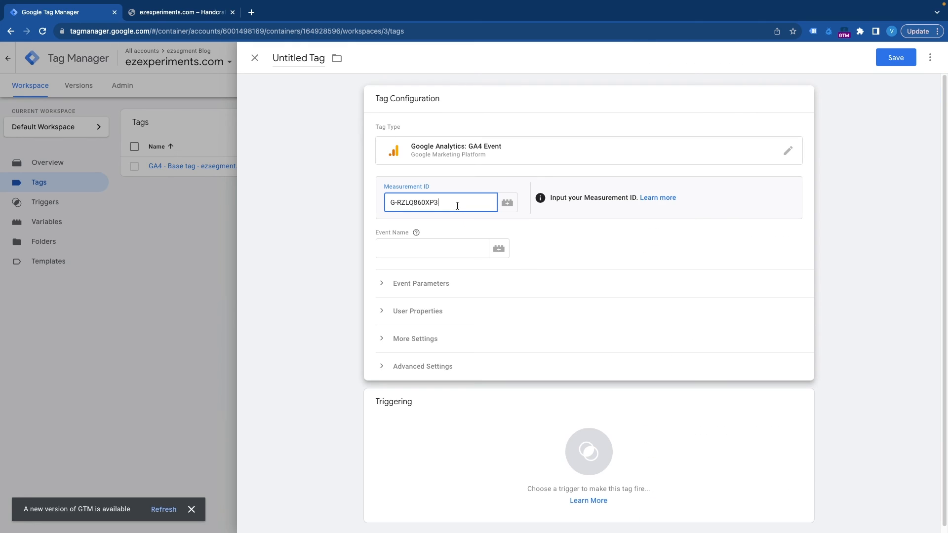
pyautogui.click(424, 248)
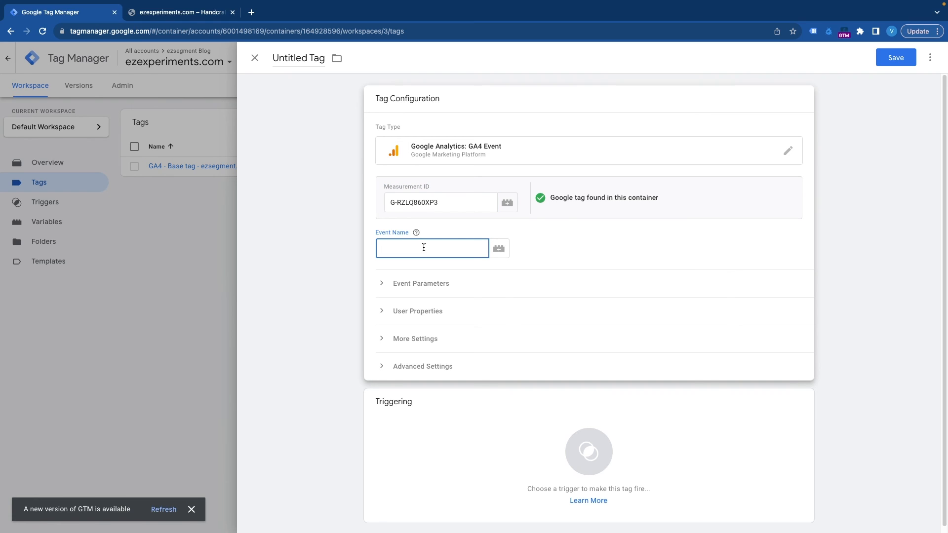
pyautogui.write('home_promo_seen')
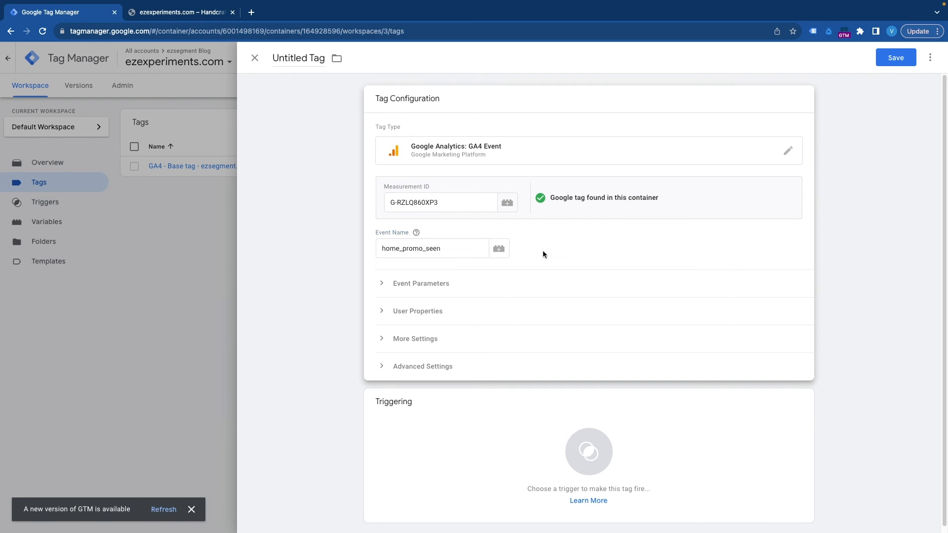
# - Assign the Homepage Banner Visibility trigger as the tag's firing trigger
pyautogui.scroll(-1, 544, 251)
pyautogui.click(495, 447)
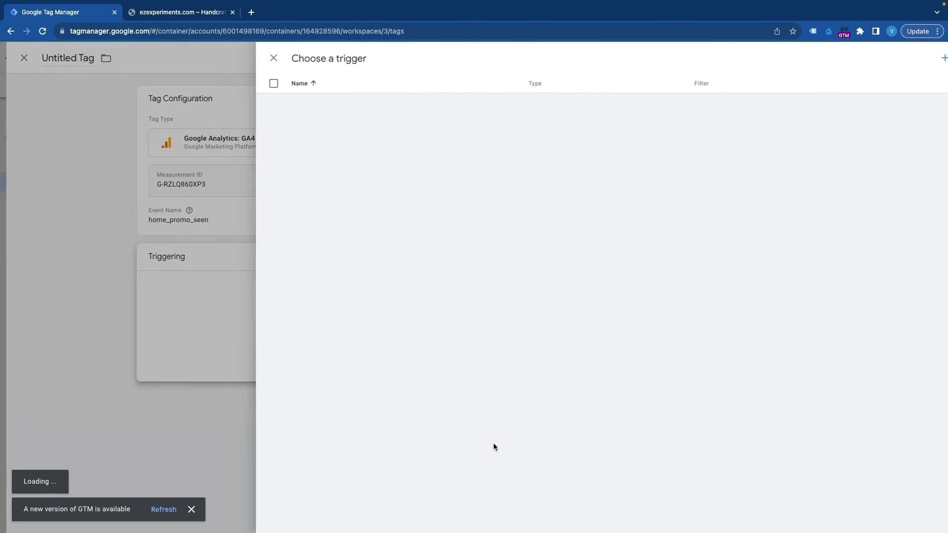
pyautogui.click(371, 144)
# - Name the tag GA4 - Homepage promo banner visibility and save it
pyautogui.click(298, 58)
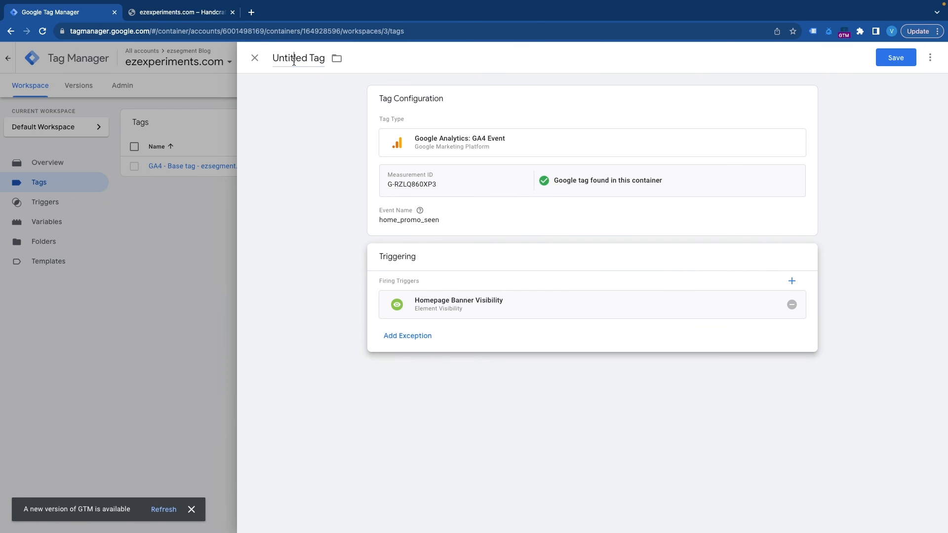
pyautogui.write('GA4 - Homepage promo banner visibility')
pyautogui.click(880, 63)
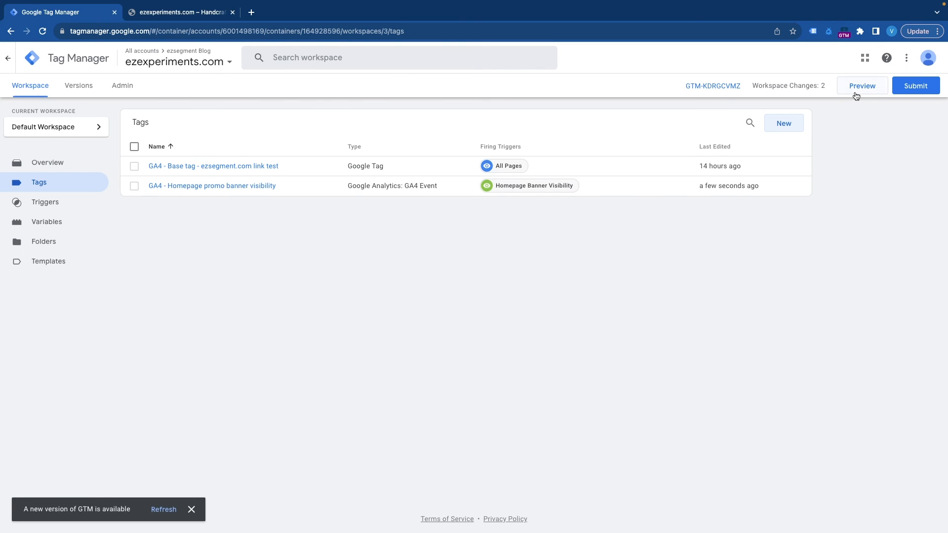
# - Preview the container on ezexperiments.com and bring the homepage's New Season Sale promo banner into view to test the trigger
pyautogui.click(857, 95)
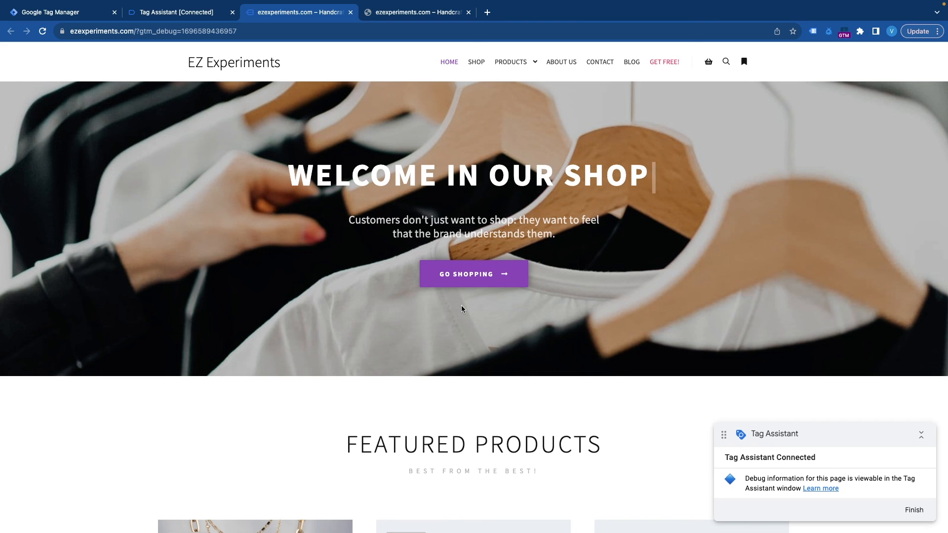
pyautogui.scroll(-10, 462, 307)
pyautogui.scroll(-15, 463, 306)
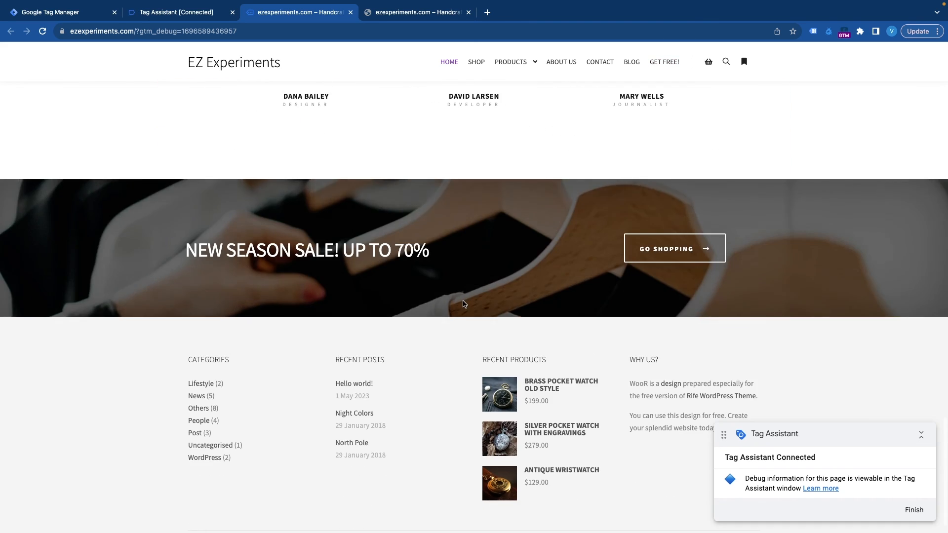
# - Switch to Tag Assistant and examine the Element Visibility event's output for the GA4 - Homepage promo banner visibility tag
pyautogui.hotkey('ctrl', 'shift', 'Tab')
pyautogui.click(470, 235)
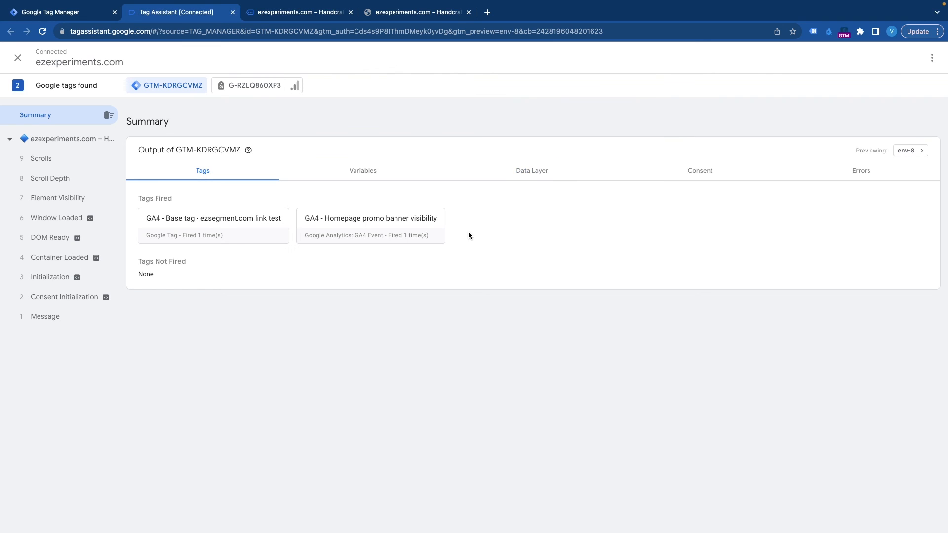
pyautogui.click(73, 208)
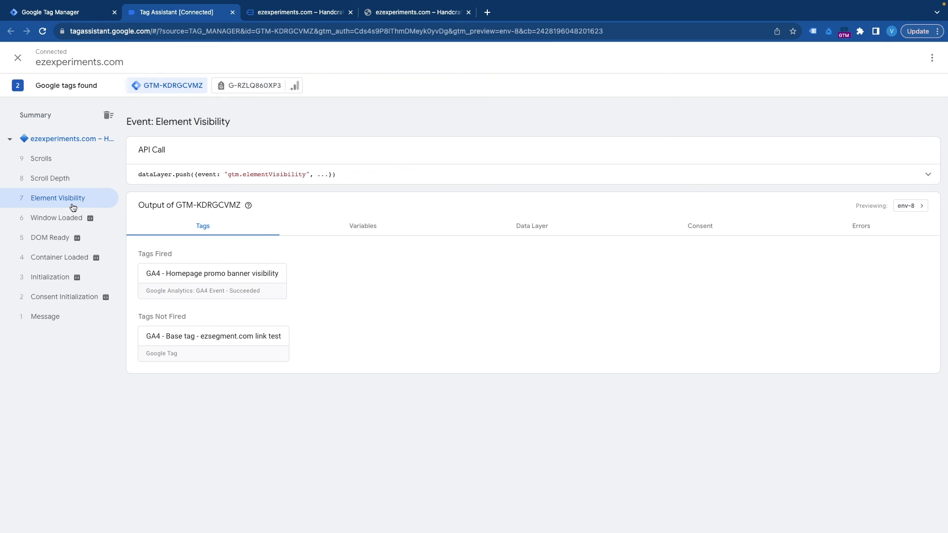
pyautogui.click(236, 285)
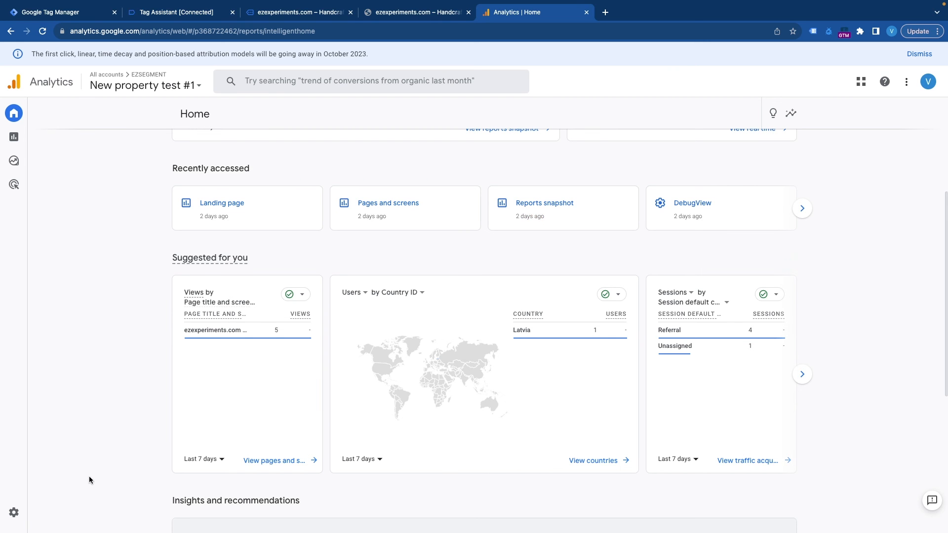
# - In Google Analytics, open the property's DebugView and inspect the parameters of the home_promo_seen event
pyautogui.click(24, 521)
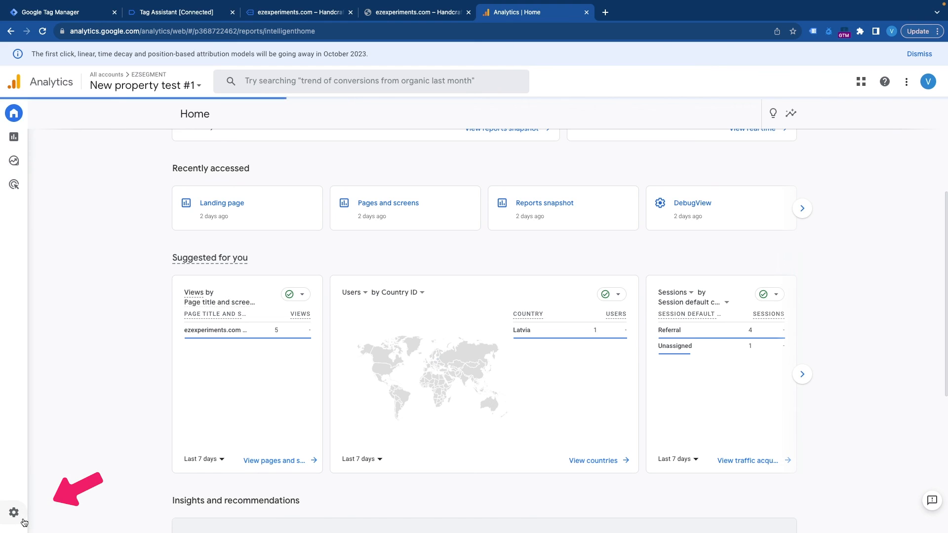
pyautogui.click(369, 495)
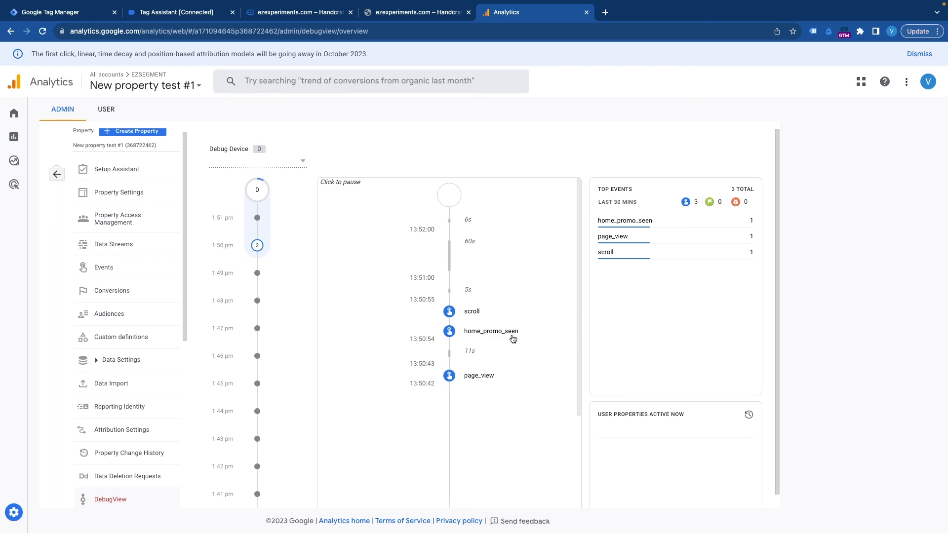
pyautogui.click(502, 333)
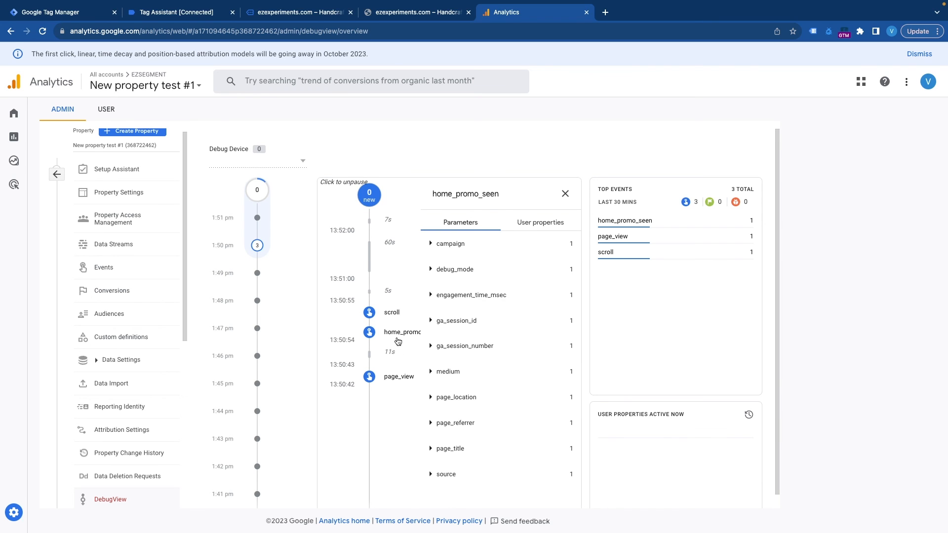